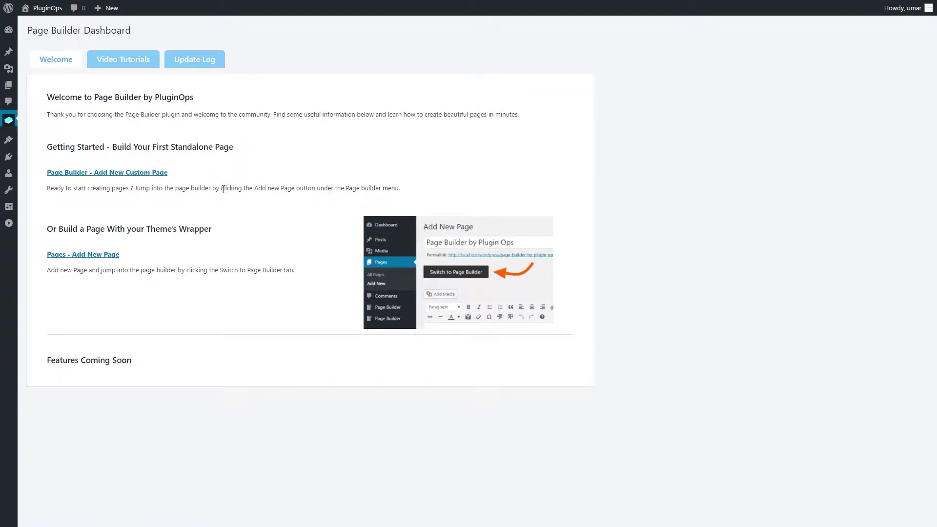
Start a new custom page titled 'A Page' in Page Builder.
left_click(152, 174)
type("A Page")
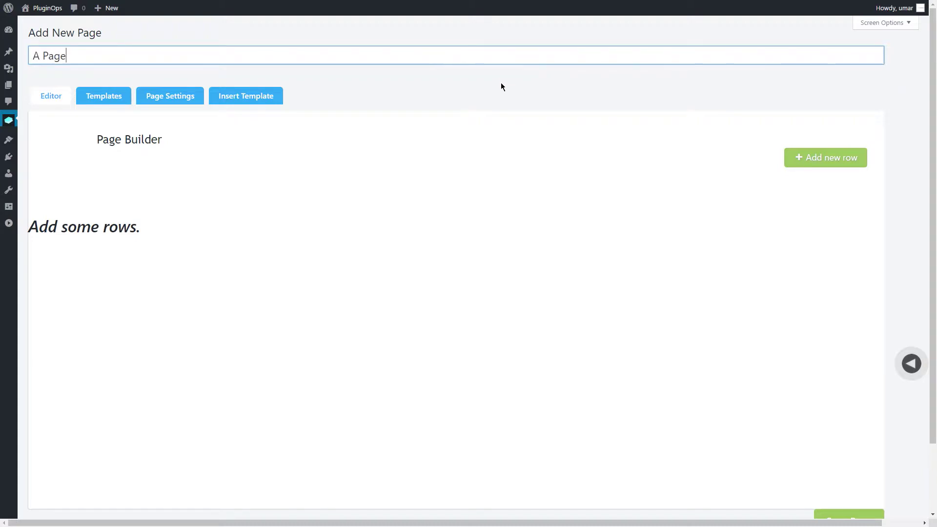
Publish 'A Page' with its own permalink and bring up the page template gallery.
left_click(911, 363)
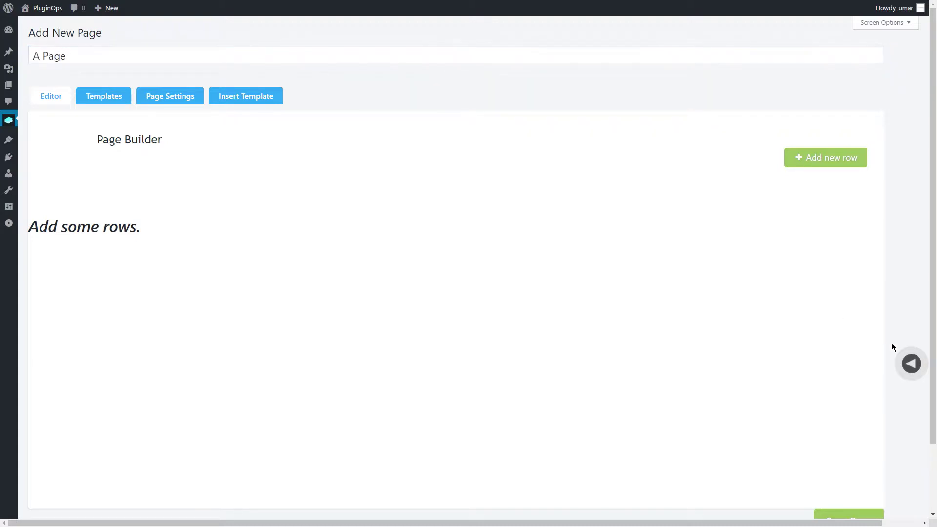
left_click(887, 64)
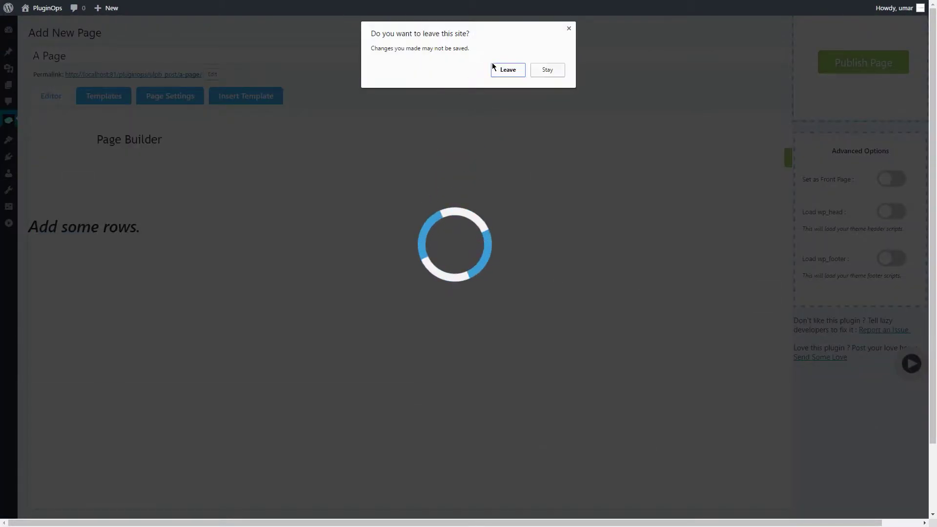
left_click(510, 71)
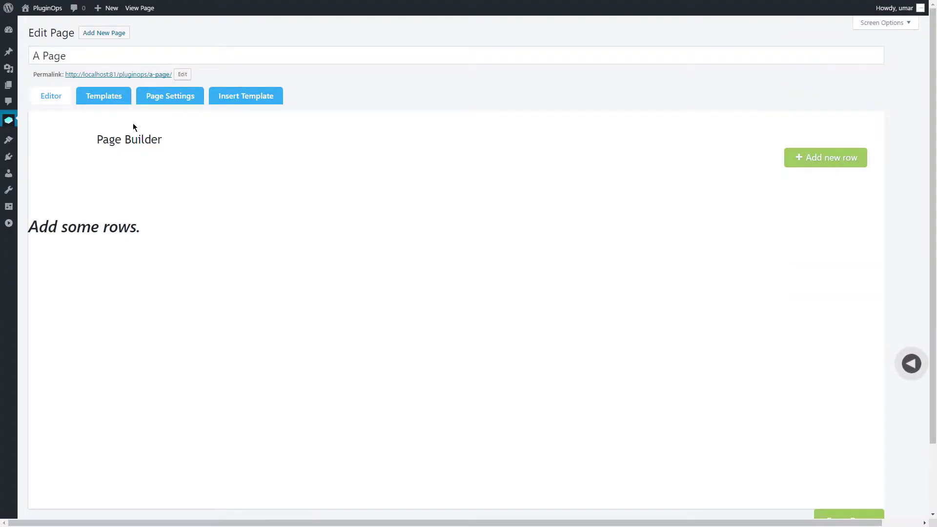
left_click(116, 98)
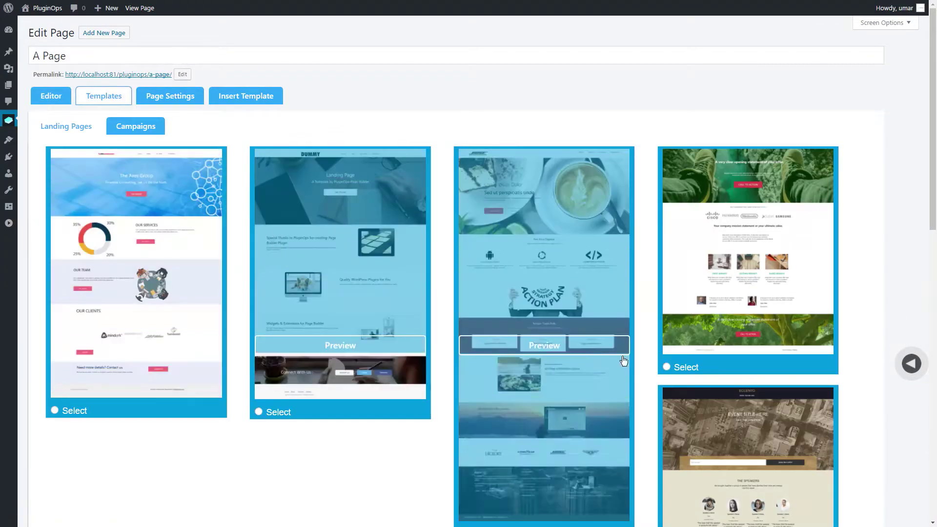
Replace the page layout with the blue landing template and review its hero and service rows.
scroll(397, 314, "down", 5)
scroll(375, 295, "up", 2)
scroll(374, 295, "down", 4)
scroll(195, 391, "down", 2)
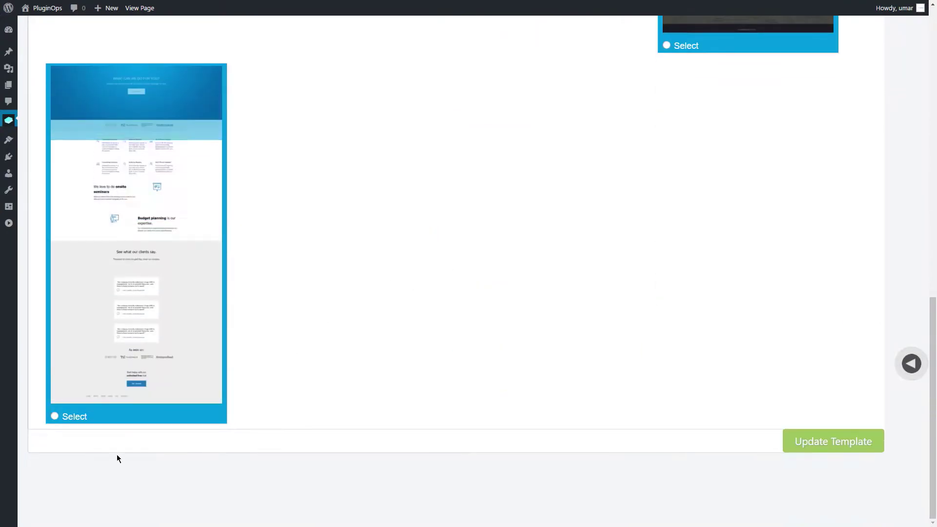
left_click(74, 416)
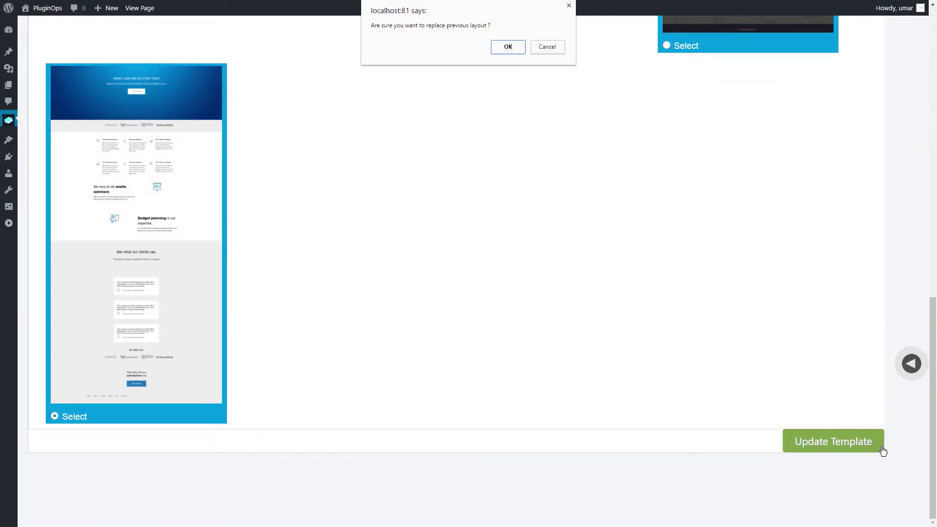
left_click(508, 47)
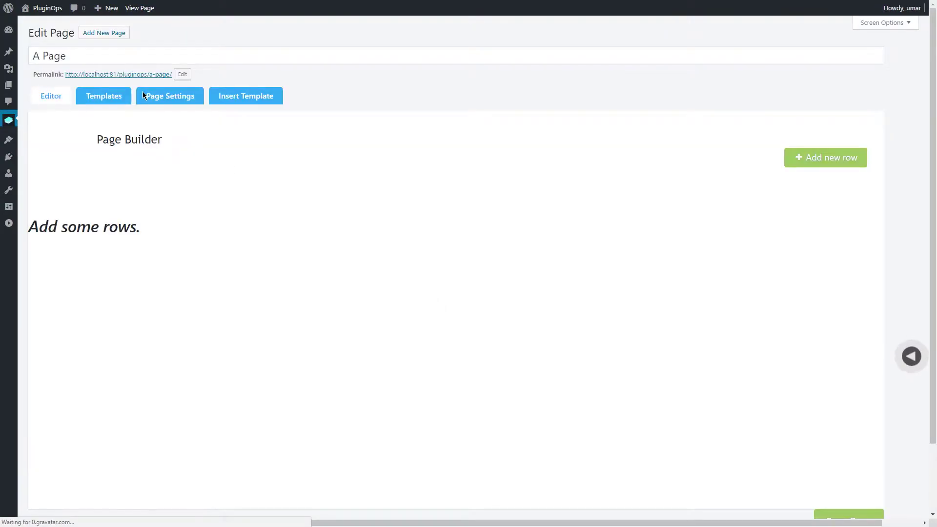
scroll(506, 352, "up", 10)
scroll(487, 349, "up", 10)
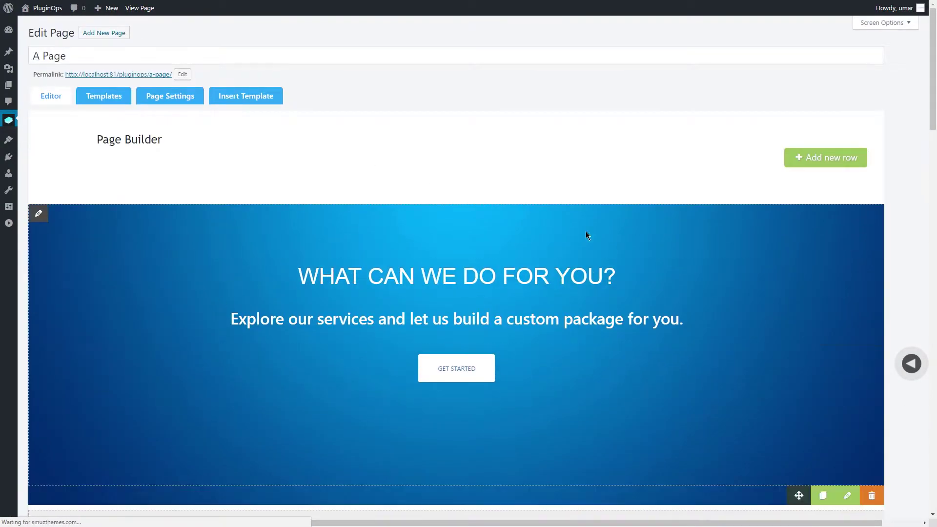
scroll(424, 324, "down", 3)
scroll(424, 323, "down", 8)
scroll(423, 324, "down", 7)
scroll(423, 323, "up", 15)
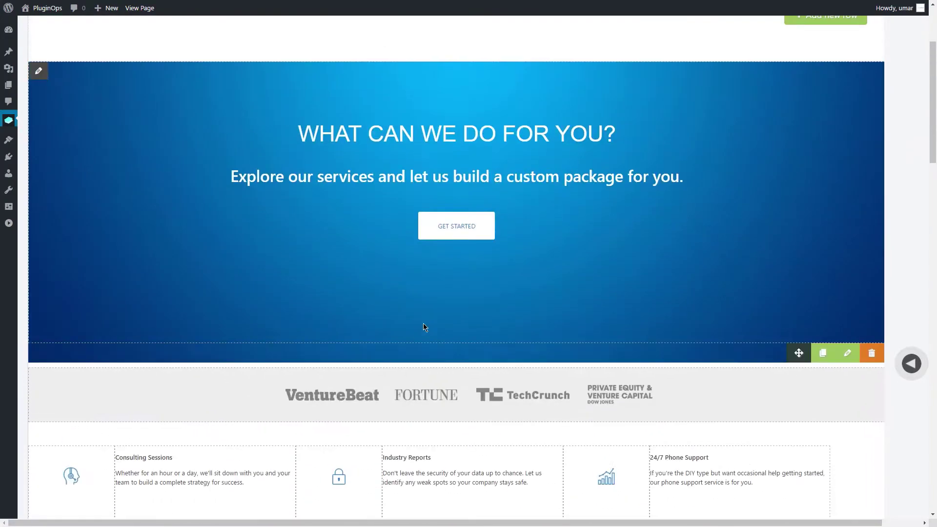
scroll(423, 323, "up", 3)
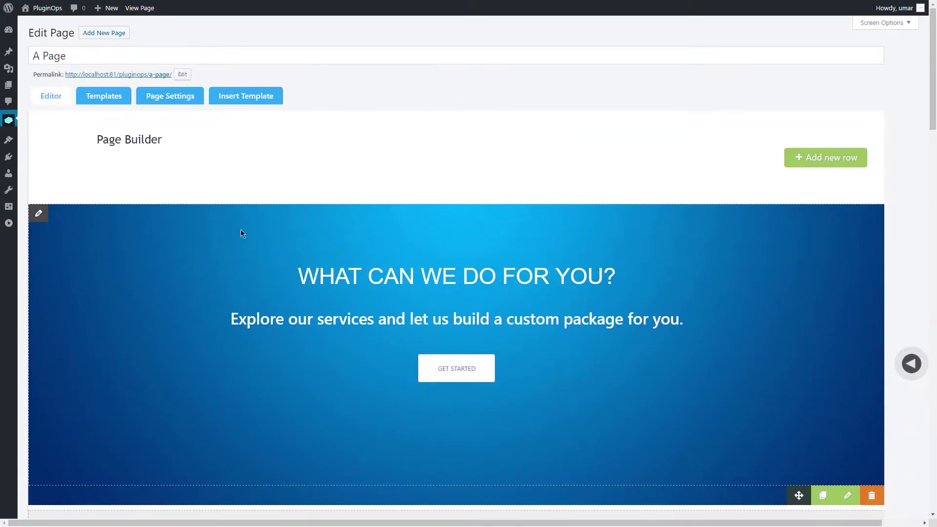
left_click(807, 158)
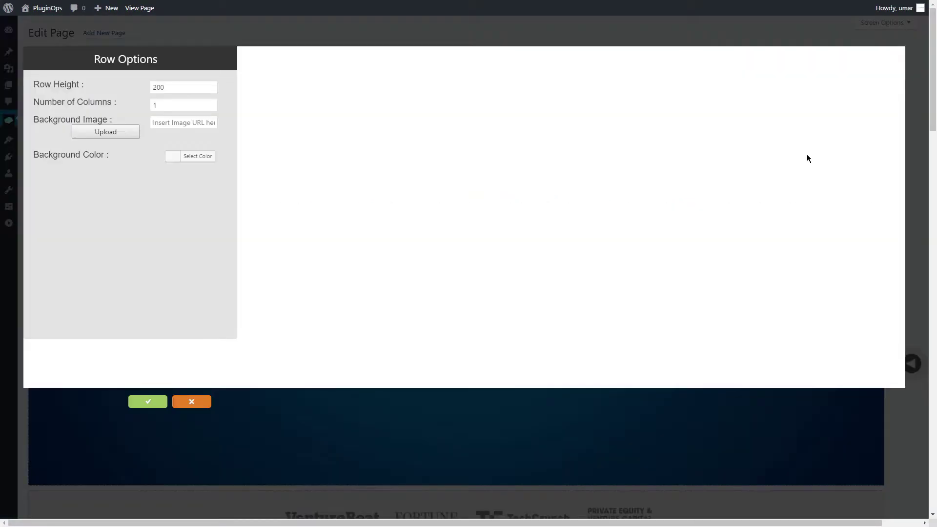
left_click(192, 401)
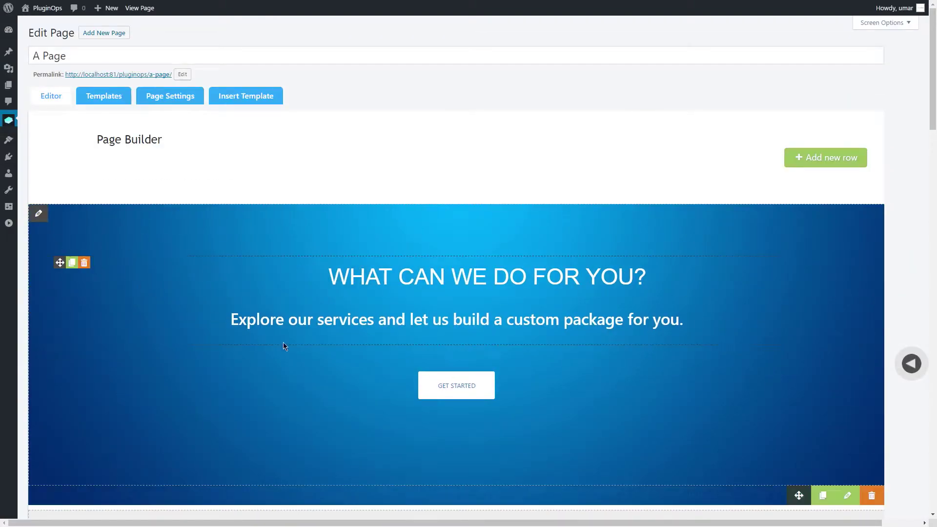
scroll(558, 400, "down", 2)
scroll(565, 312, "down", 2)
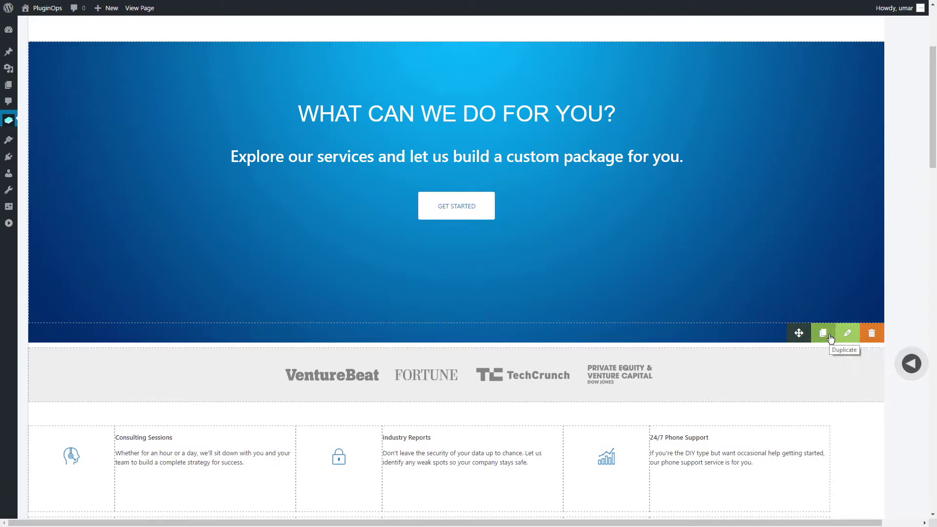
left_click_drag(802, 334, 756, 59)
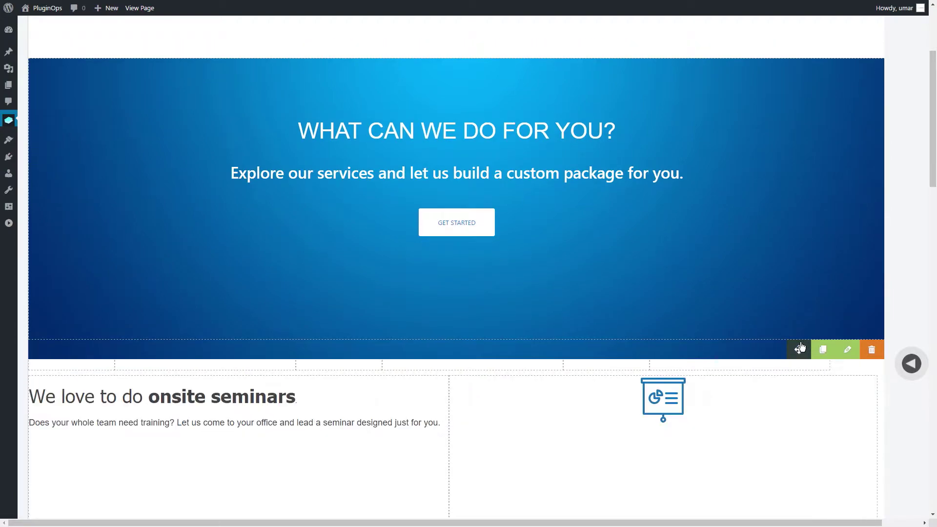
scroll(756, 59, "up", 10)
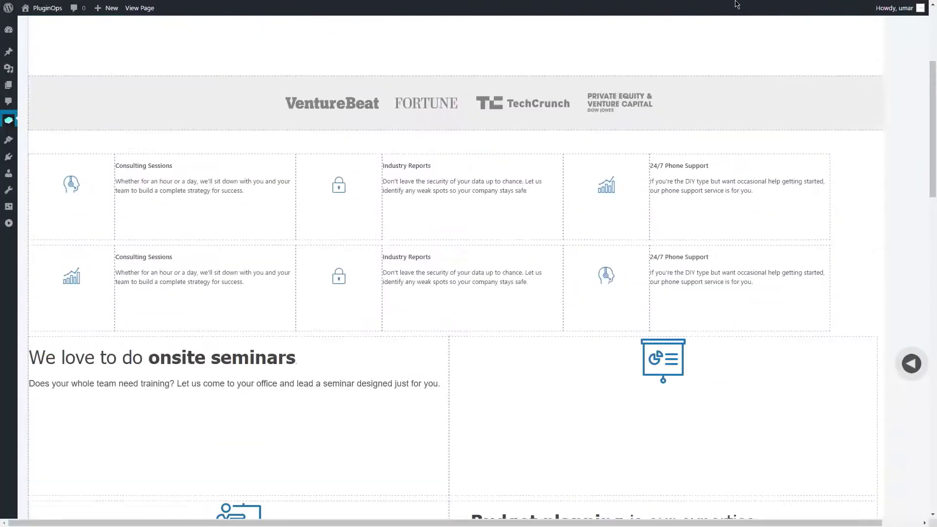
scroll(792, 406, "down", 3)
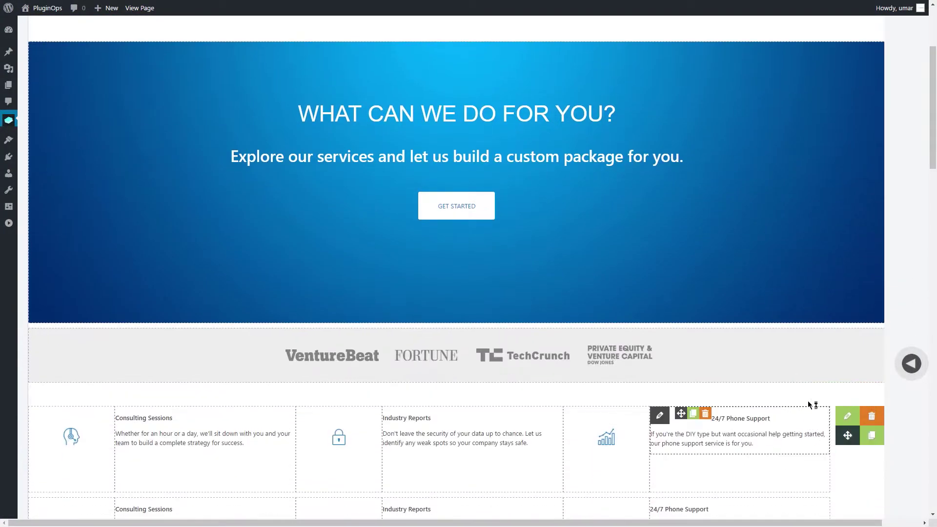
left_click_drag(791, 406, 756, 88)
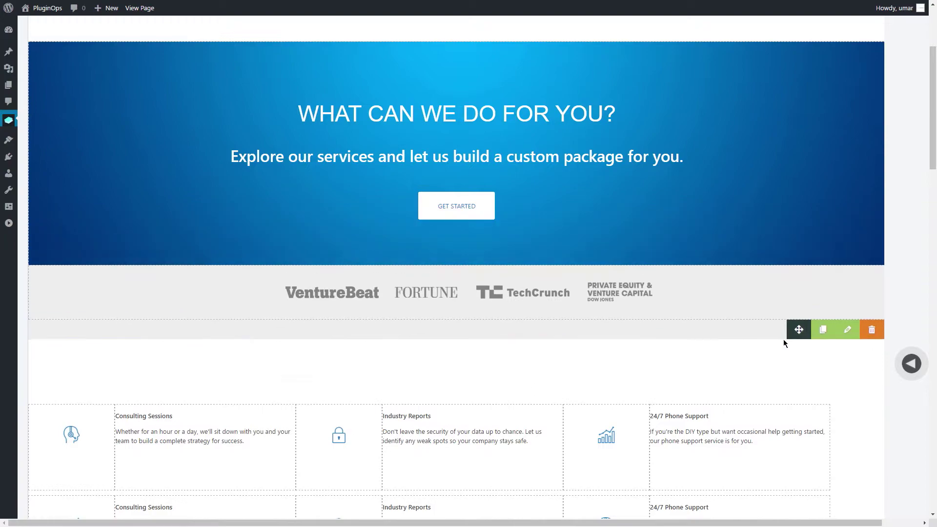
scroll(191, 236, "up", 5)
mouse_move(456, 344)
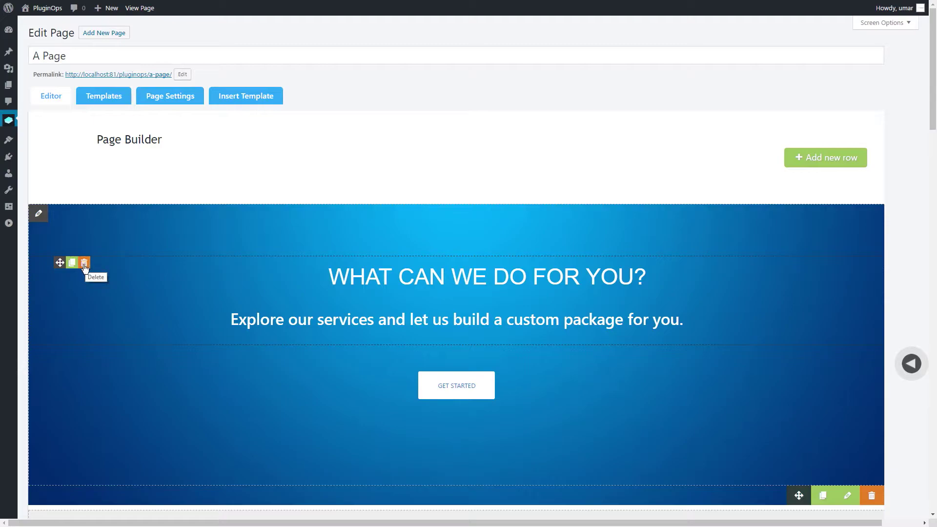
Duplicate and delete the hero headline block, and move GET STARTED into the logo row and back.
left_click(72, 264)
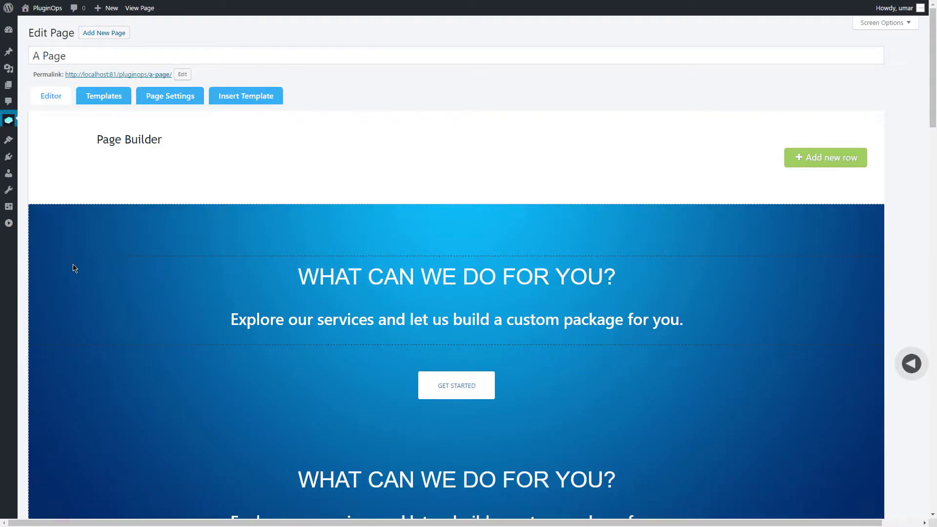
scroll(196, 380, "down", 2)
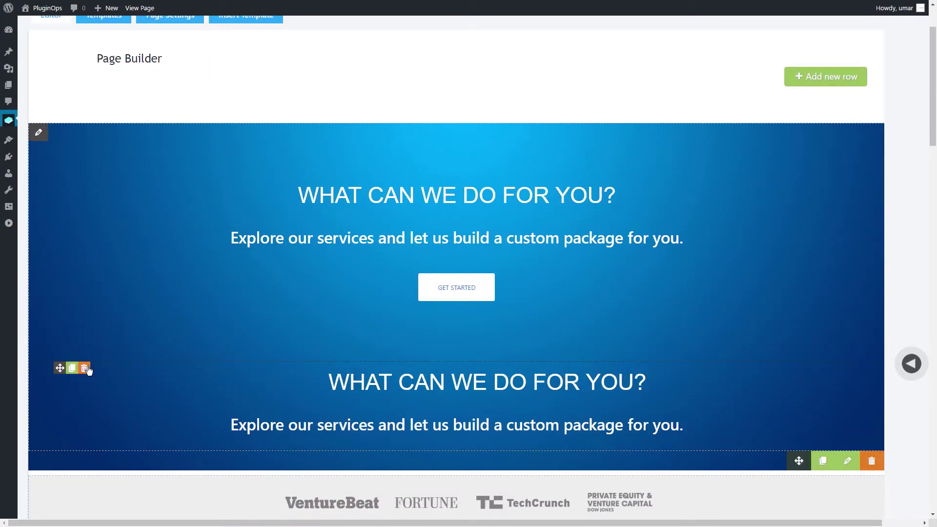
left_click(85, 368)
left_click_drag(59, 272, 347, 478)
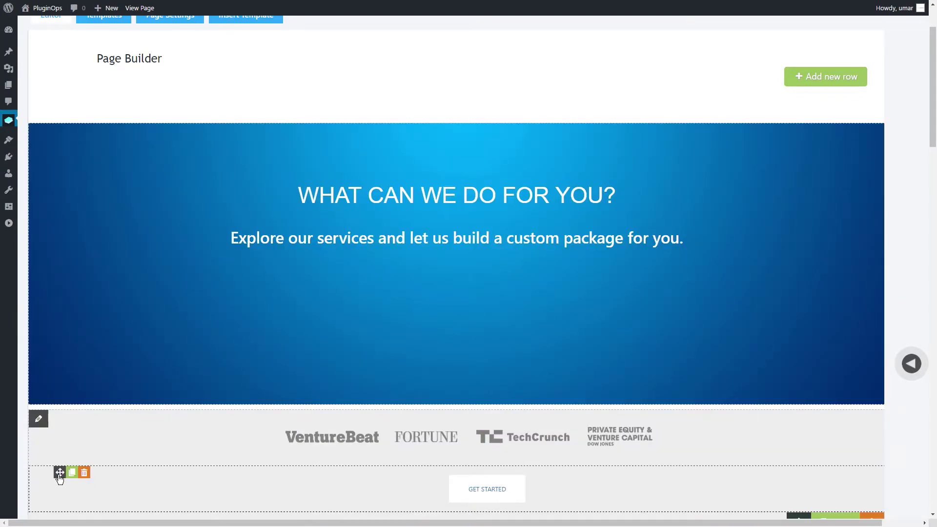
left_click_drag(60, 478, 338, 315)
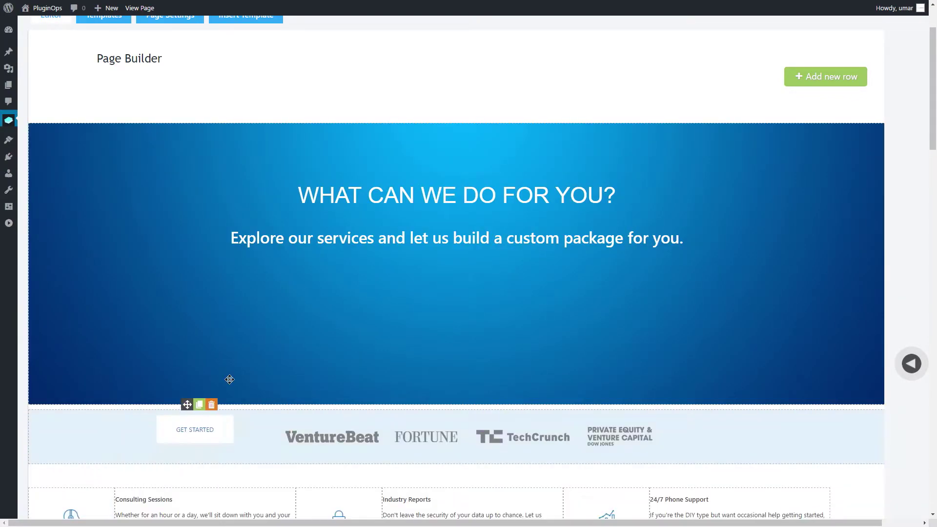
Bring up the hero's headline and tagline text widget for editing.
scroll(299, 380, "up", 2)
scroll(299, 384, "up", 1)
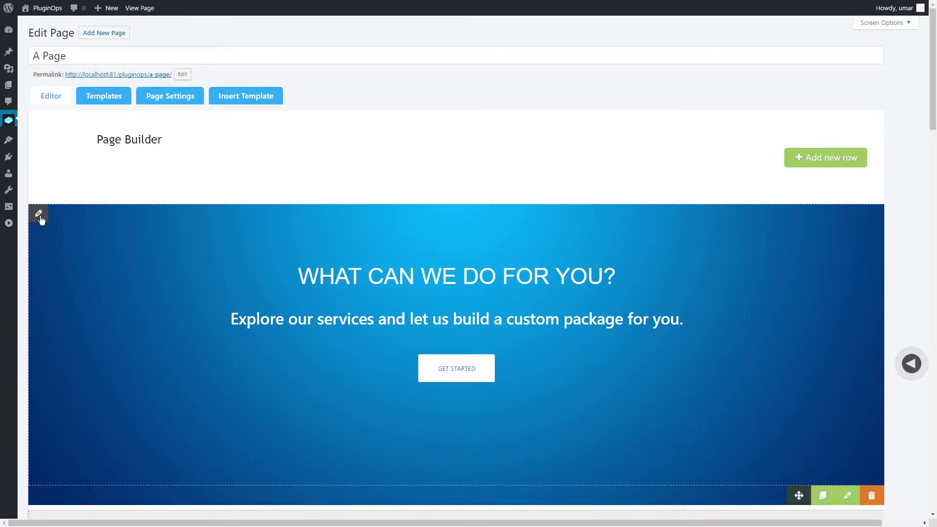
left_click(39, 214)
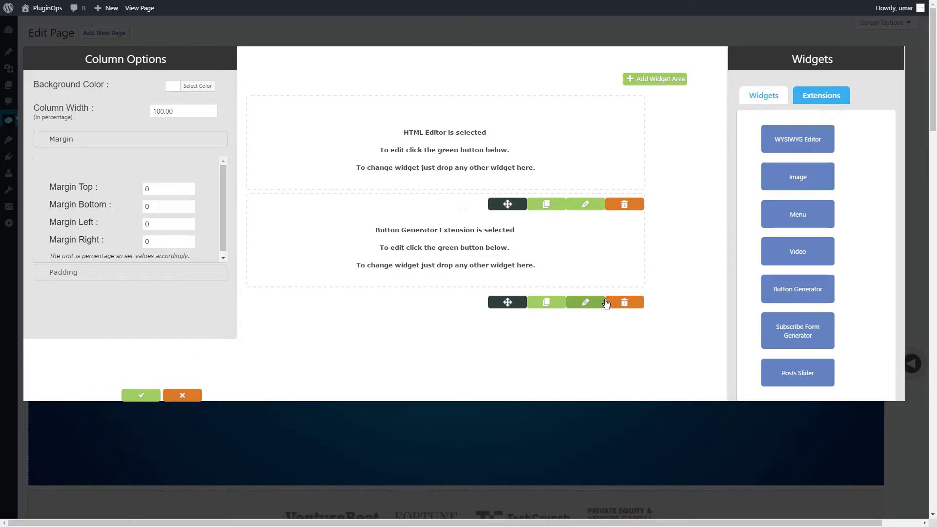
left_click(585, 208)
Color the hero headline and tagline dark navy and give the widget a bounceInLeft animation.
left_click_drag(322, 200, 18, 141)
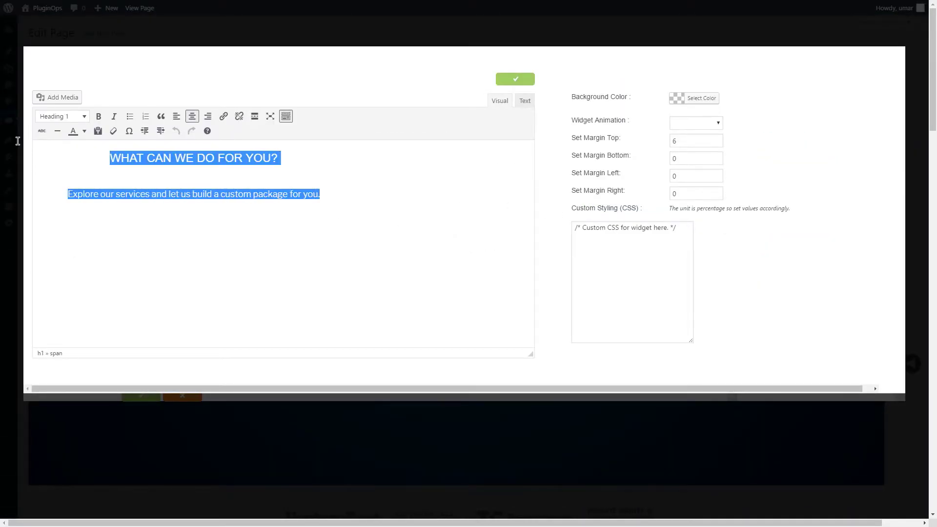
left_click(84, 131)
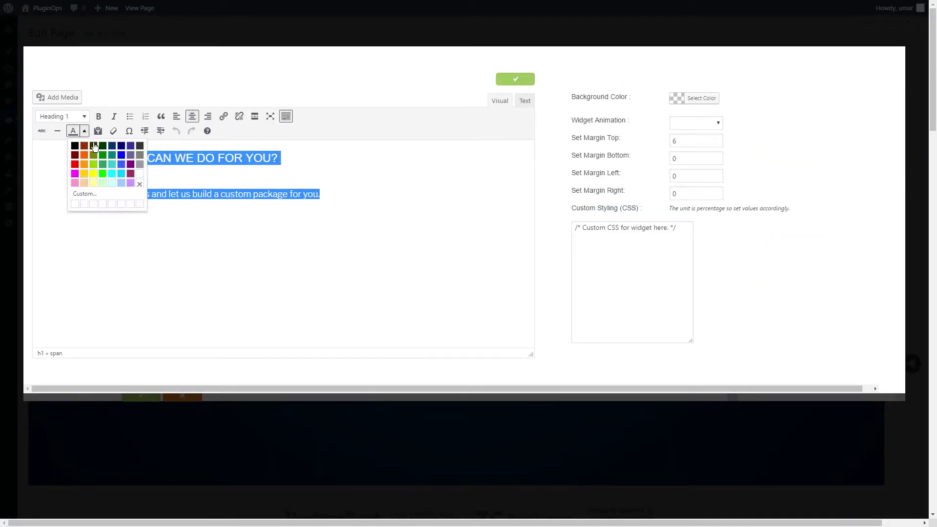
left_click(112, 145)
left_click(361, 189)
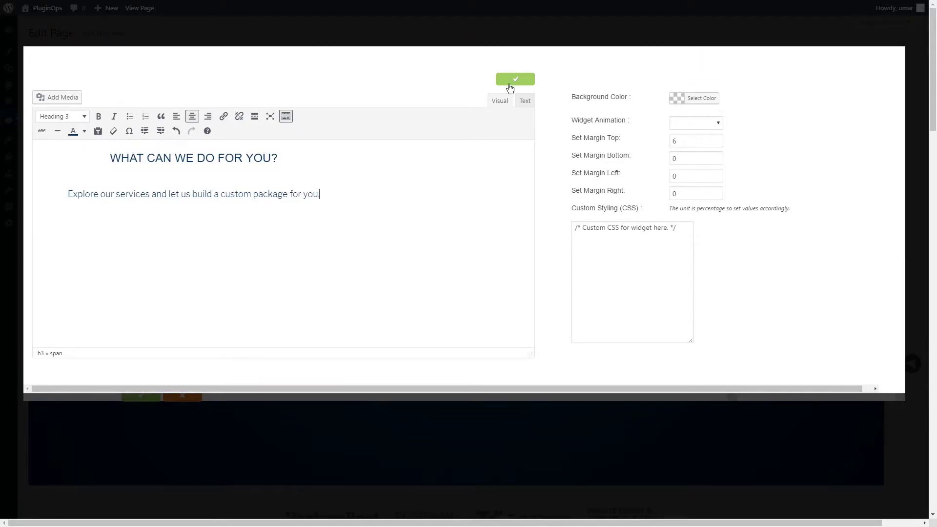
left_click(706, 124)
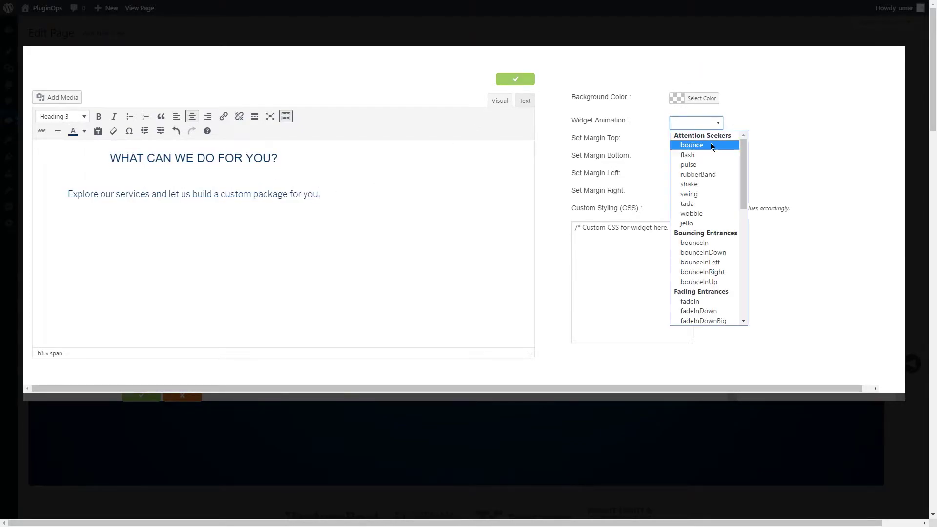
left_click(709, 263)
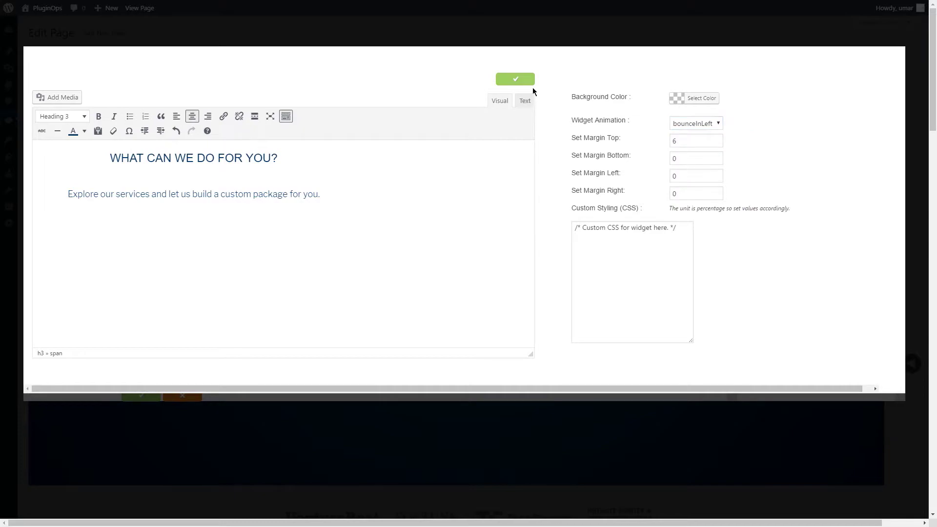
left_click(528, 80)
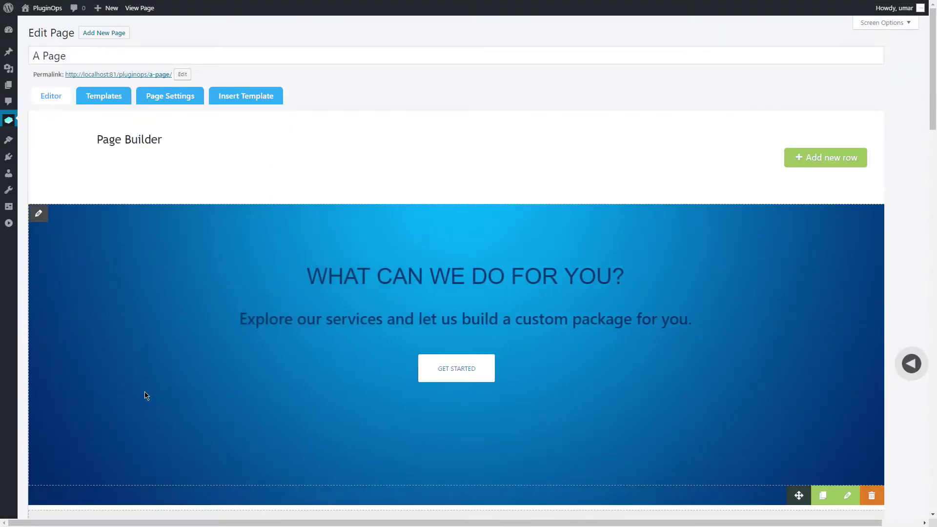
Change the GET STARTED button background from white to cyan.
left_click(39, 214)
left_click(585, 302)
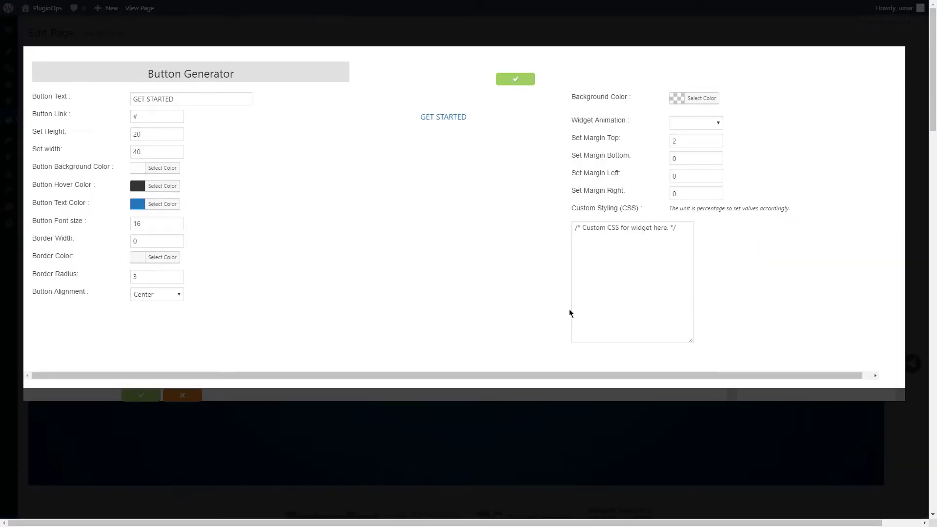
left_click(161, 168)
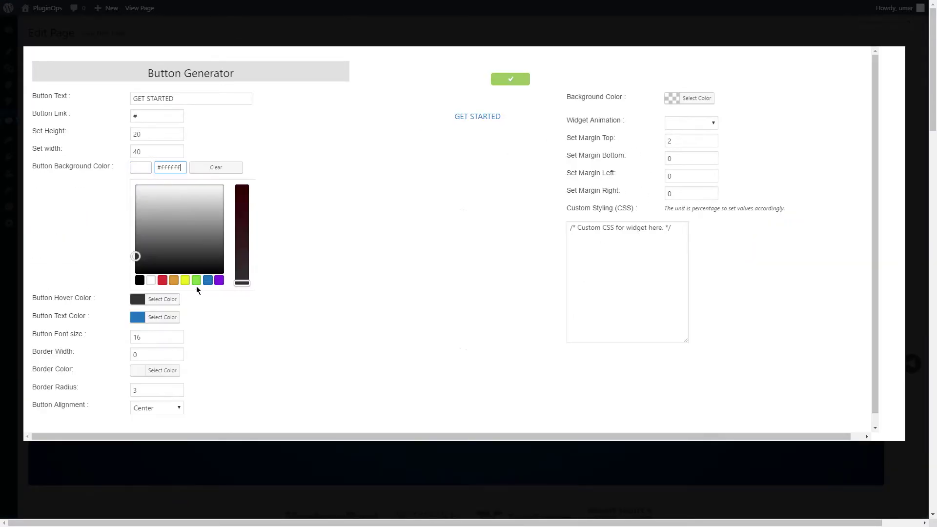
left_click(208, 280)
left_click_drag(244, 201, 245, 170)
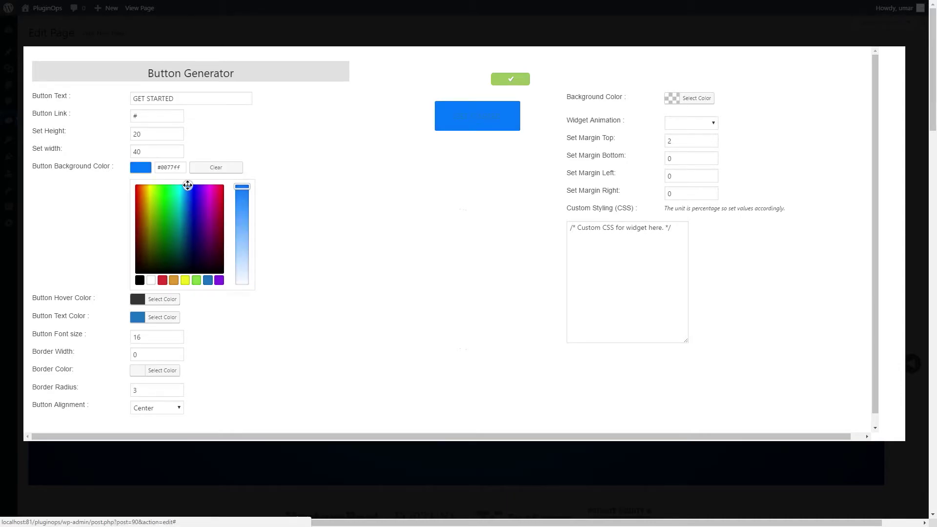
left_click_drag(188, 186, 181, 189)
left_click(332, 186)
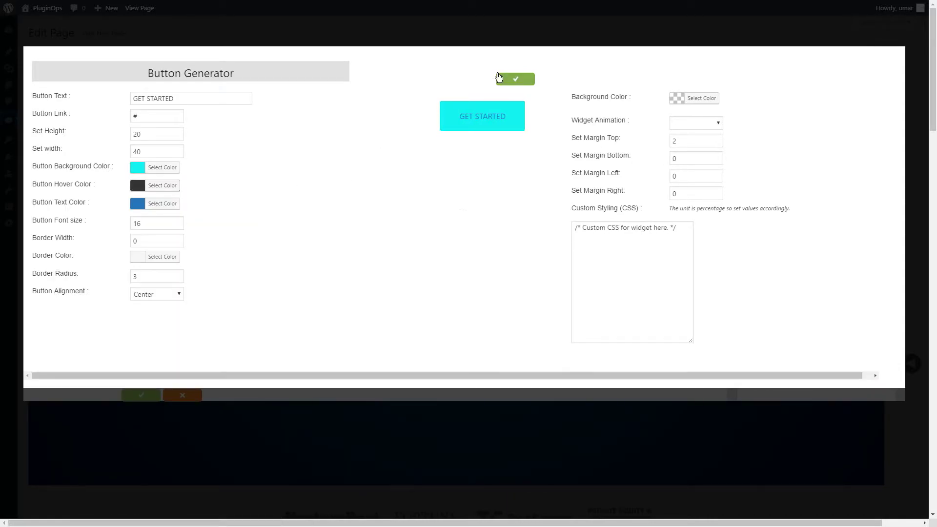
left_click(147, 204)
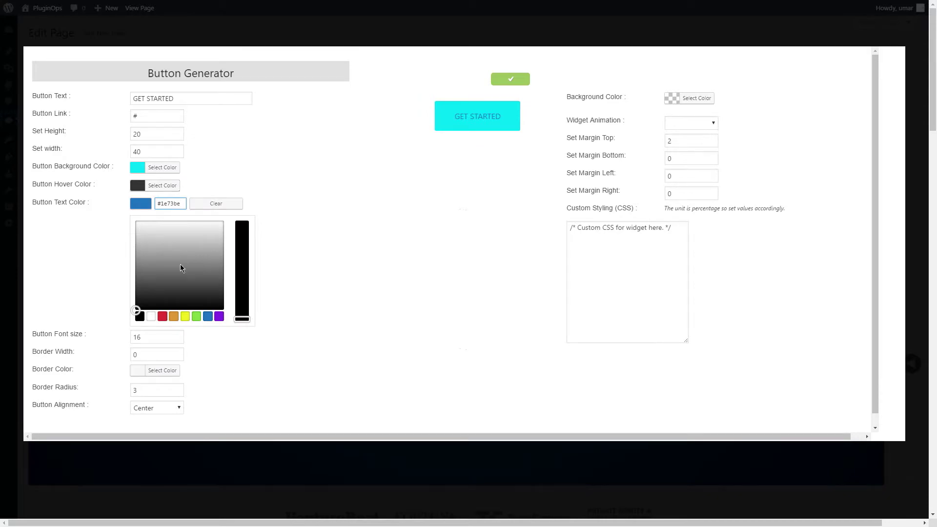
left_click(115, 272)
left_click(510, 80)
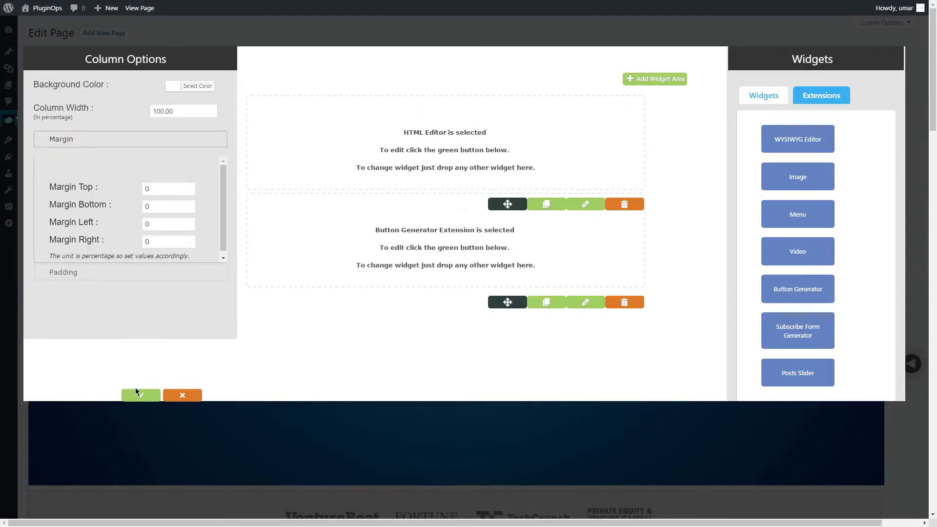
left_click(142, 394)
Make the hero section taller and widen the icon column beside 24/7 Phone Support.
scroll(579, 475, "down", 2)
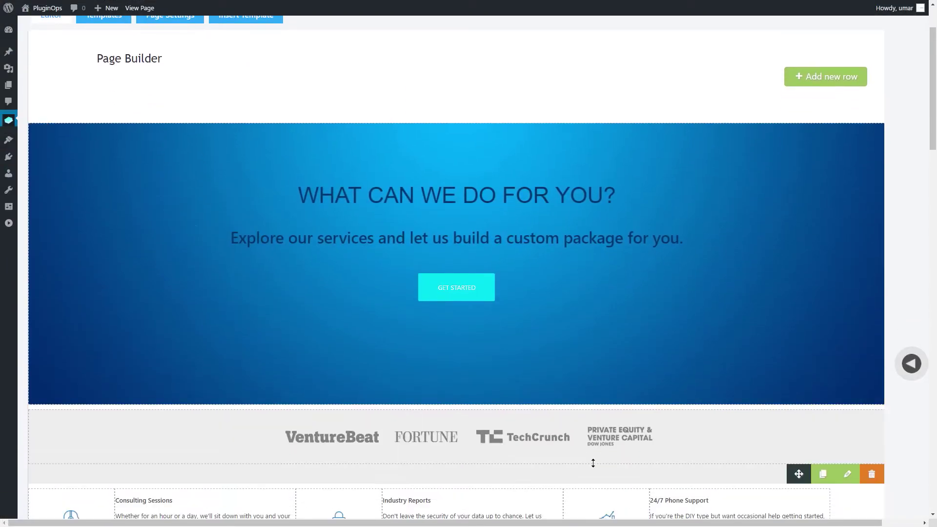
left_click_drag(658, 404, 658, 433)
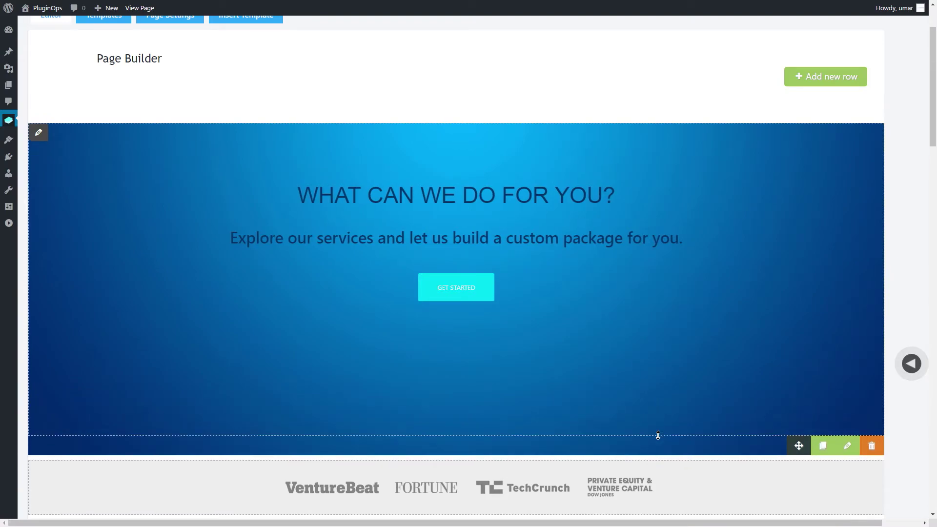
scroll(651, 433, "down", 8)
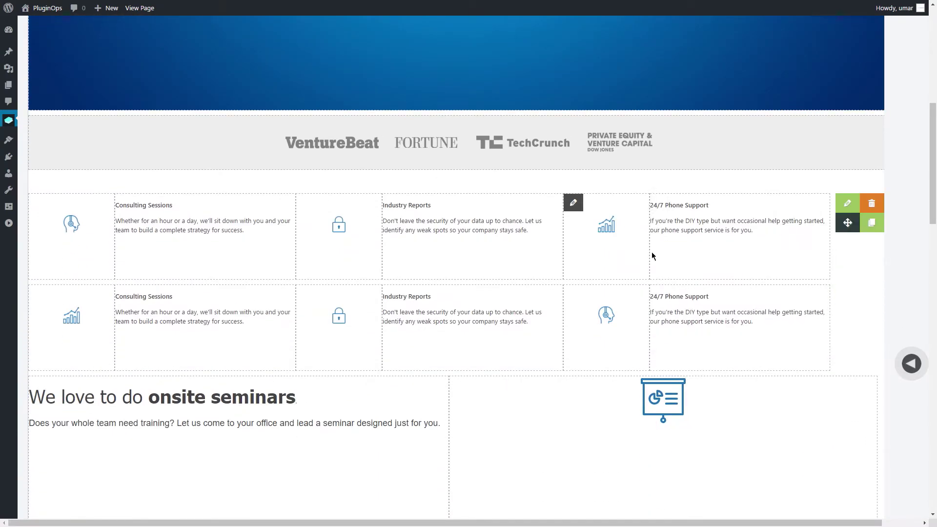
left_click_drag(651, 252, 659, 252)
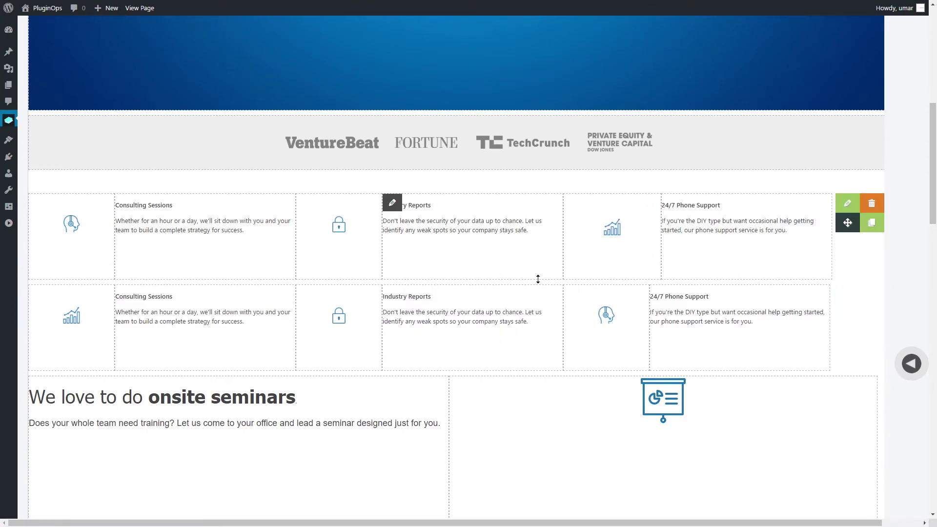
left_click_drag(538, 279, 537, 275)
mouse_move(339, 225)
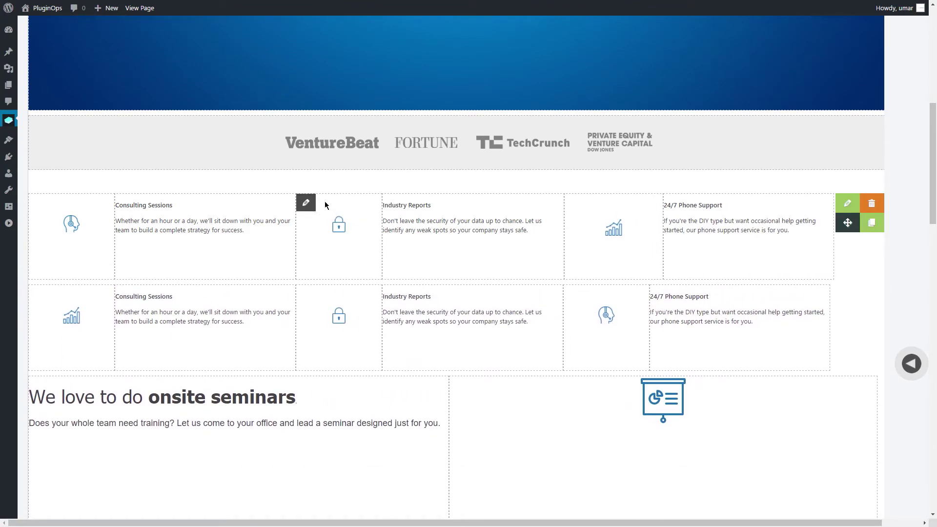
Swap the lock and chart icons so the chart sits beside Industry Reports.
left_click_drag(326, 222, 439, 224)
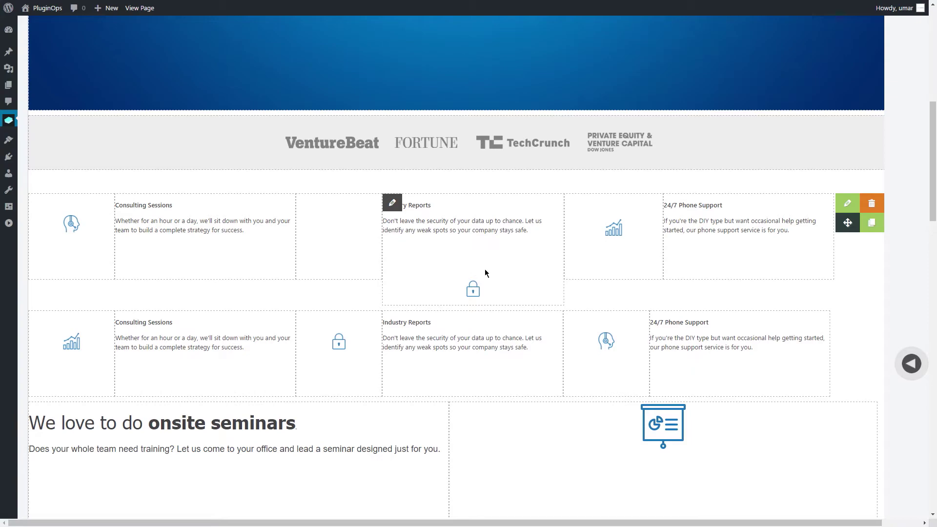
left_click_drag(413, 287, 607, 227)
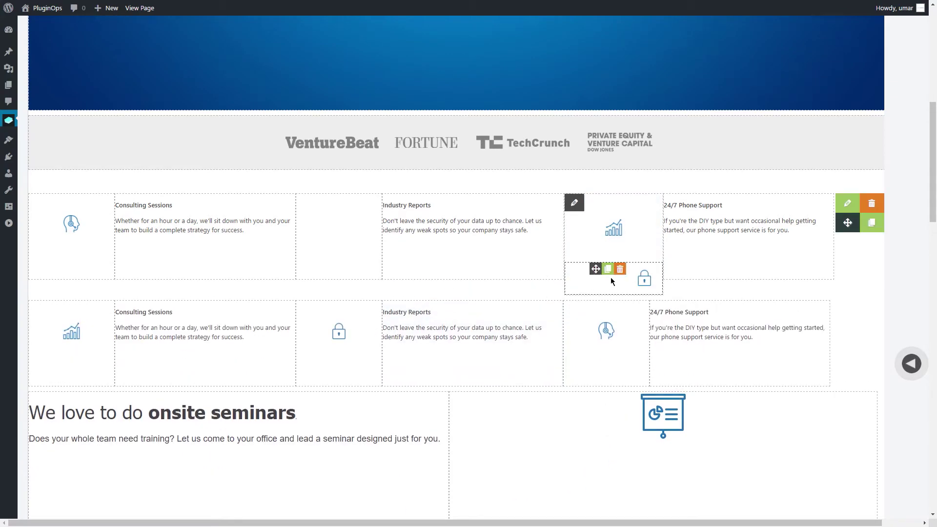
left_click_drag(483, 255, 339, 236)
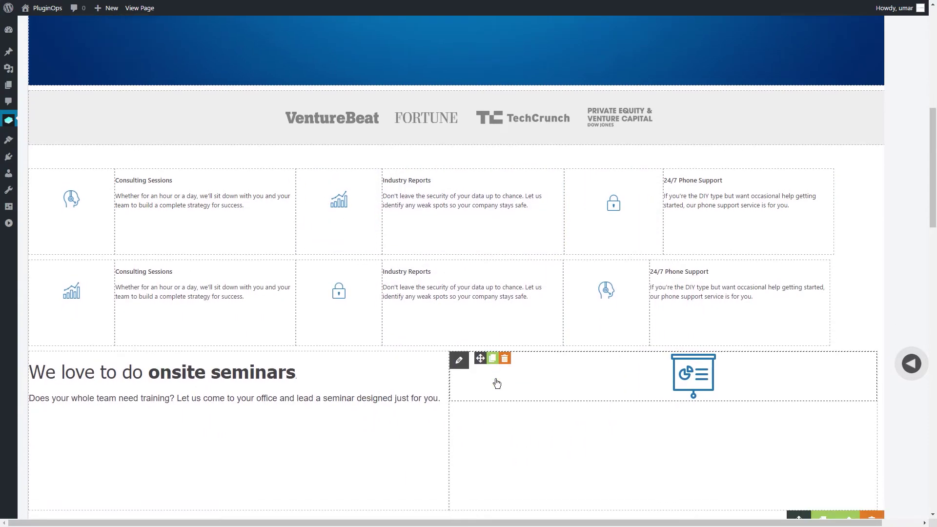
scroll(490, 382, "down", 8)
Give the first testimonial card a bright green background.
scroll(490, 382, "down", 7)
scroll(491, 382, "up", 3)
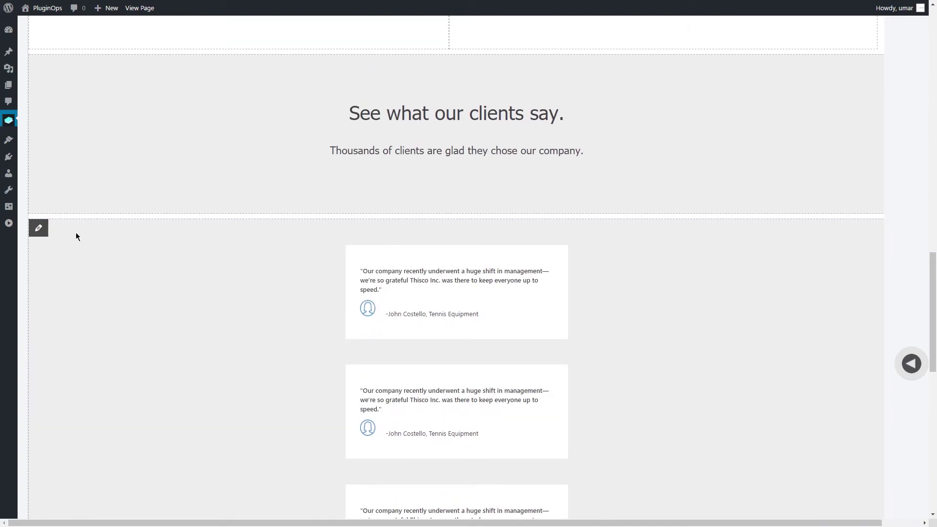
left_click(39, 228)
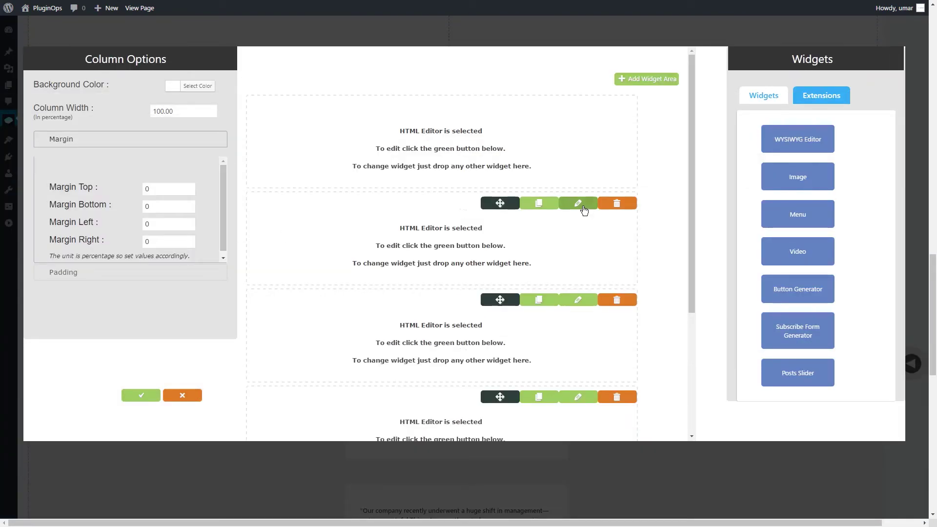
left_click(580, 204)
left_click(705, 98)
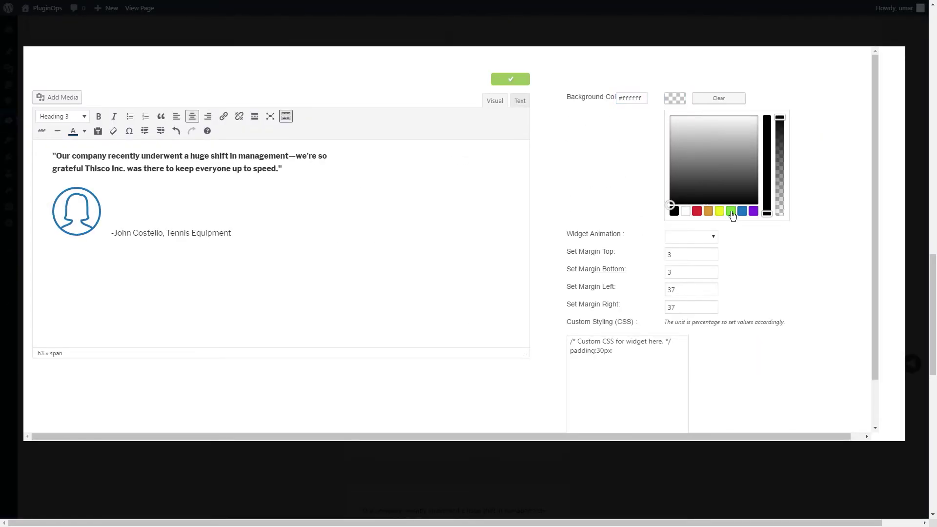
left_click(731, 211)
left_click(745, 234)
left_click(517, 79)
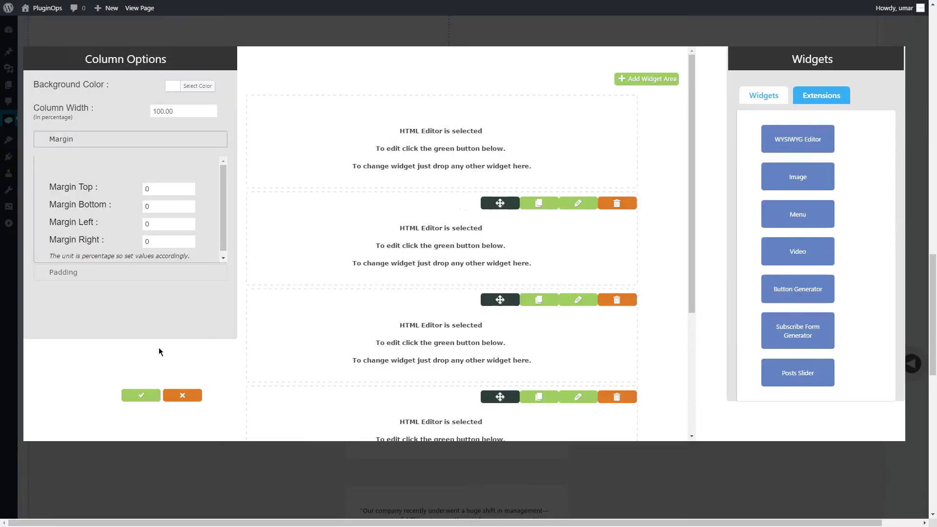
left_click(154, 394)
Make the first testimonial's quote and attribution text white.
scroll(356, 286, "down", 2)
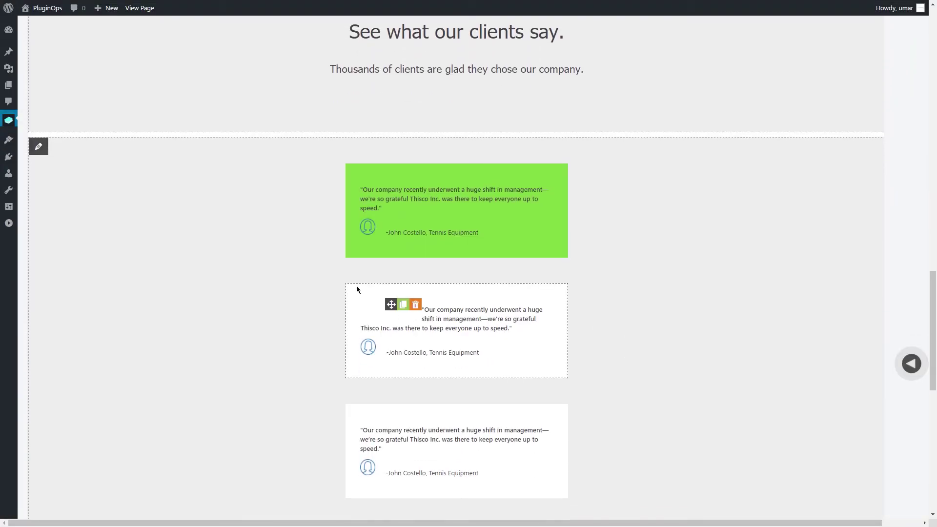
left_click(39, 147)
left_click(569, 206)
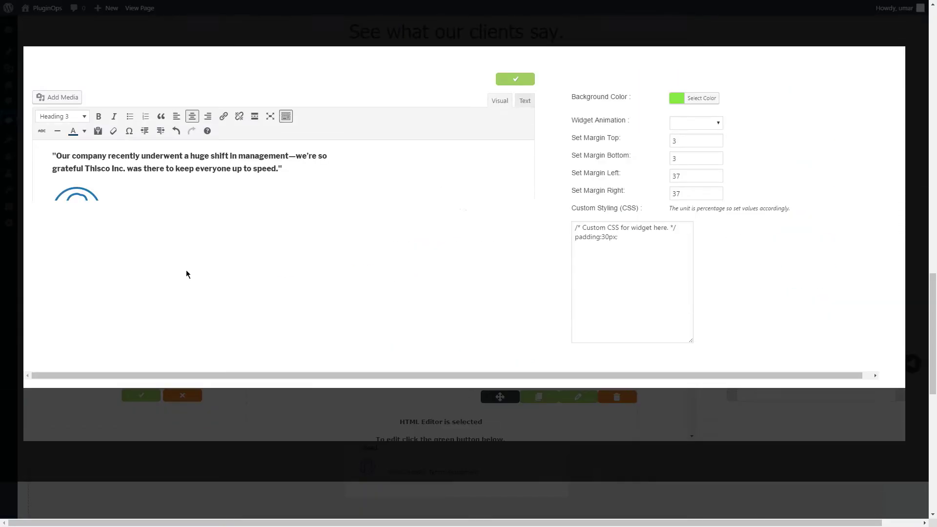
left_click_drag(263, 241, 49, 147)
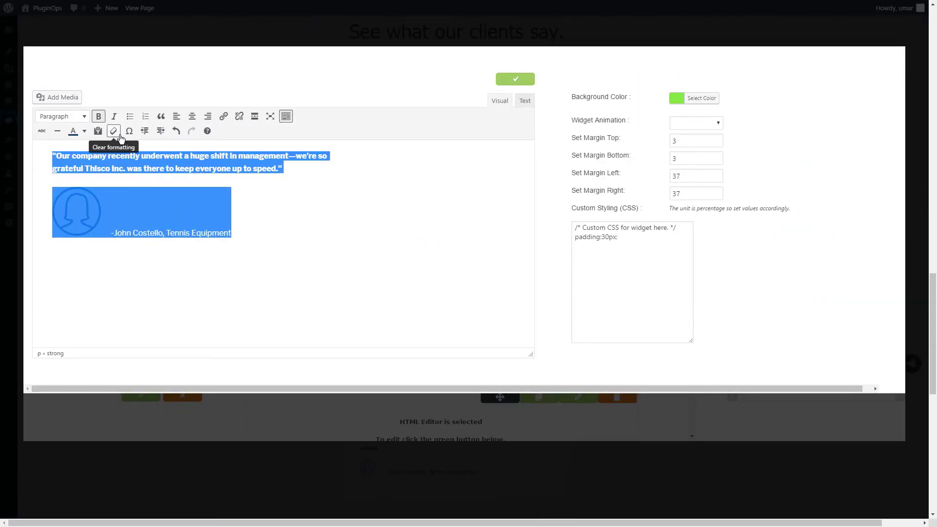
left_click(85, 132)
left_click(139, 173)
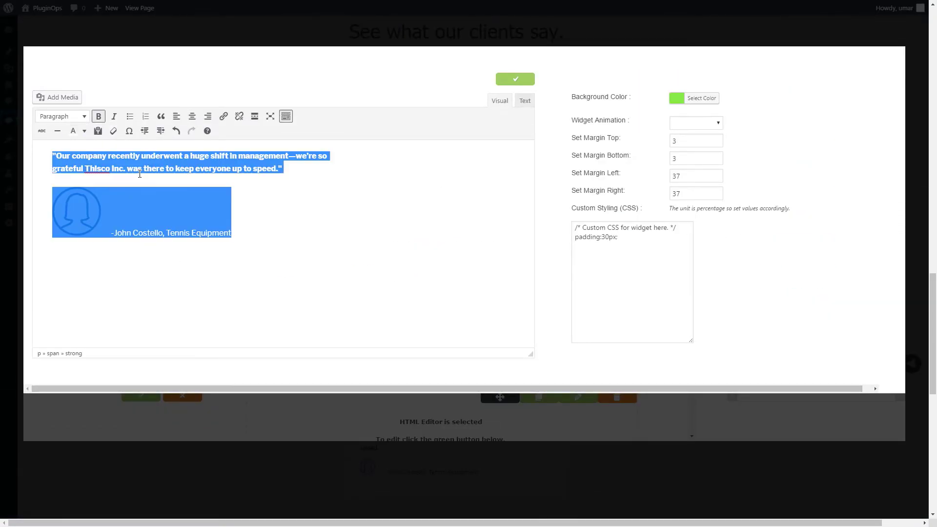
left_click(242, 230)
left_click(532, 82)
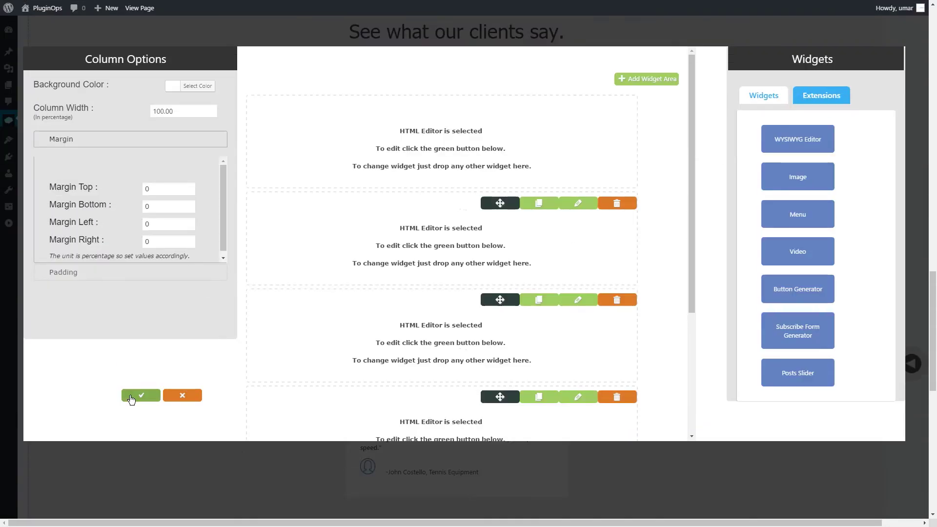
left_click(133, 395)
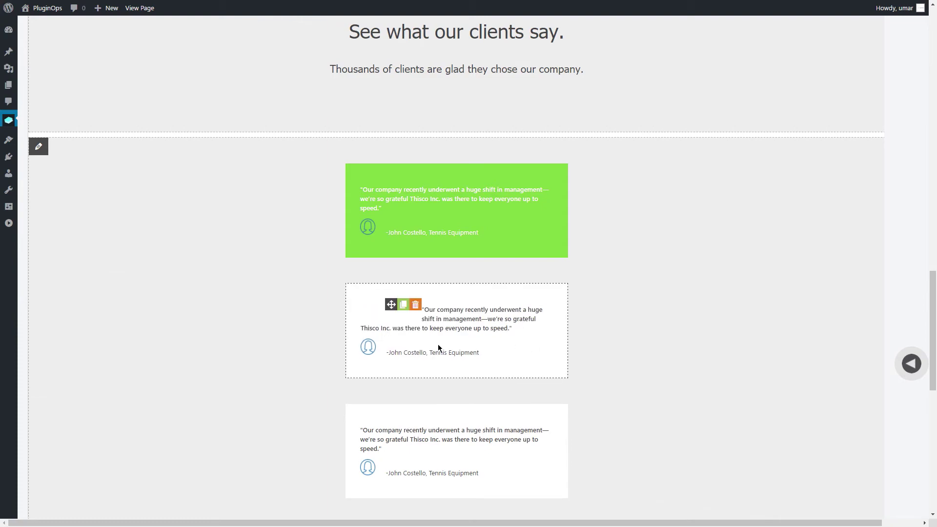
Save 'A Page' from the side settings panel, leaving the panel closed.
scroll(279, 347, "down", 5)
scroll(449, 358, "down", 3)
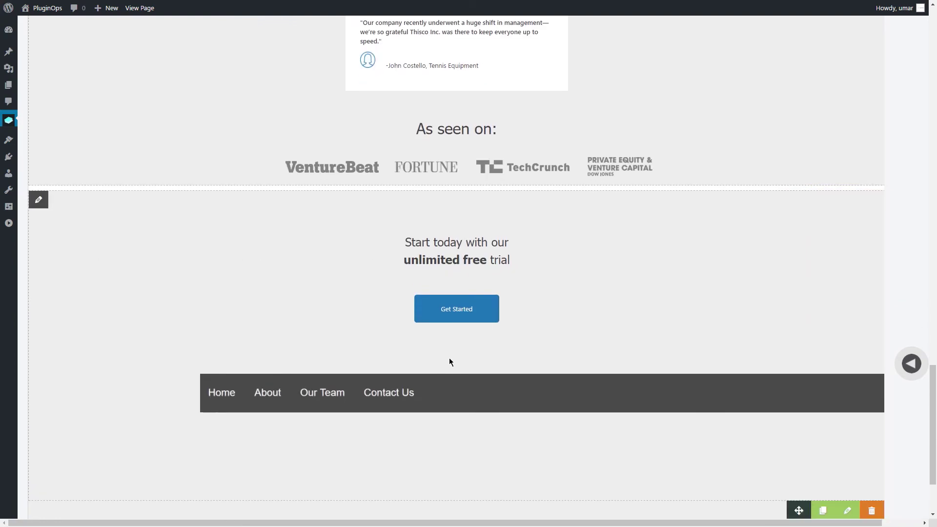
scroll(919, 367, "up", 3)
left_click(919, 367)
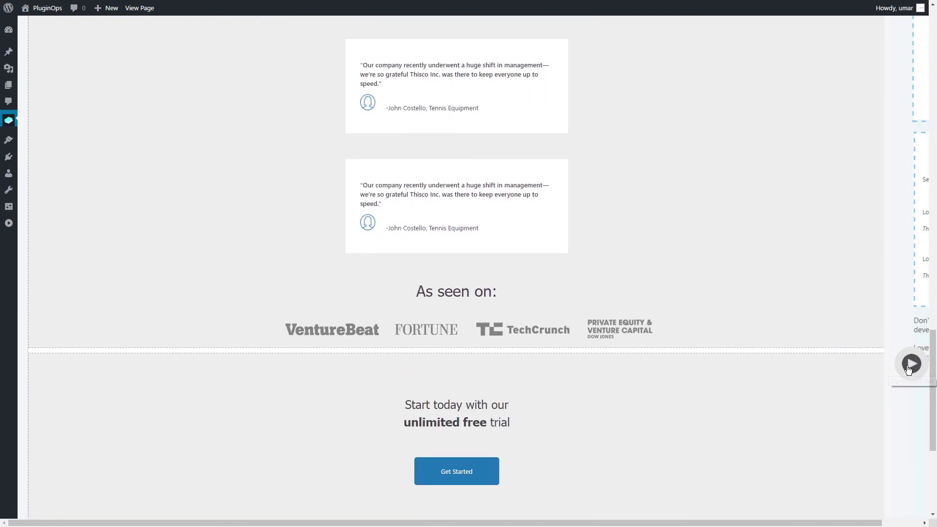
scroll(887, 430, "up", 5)
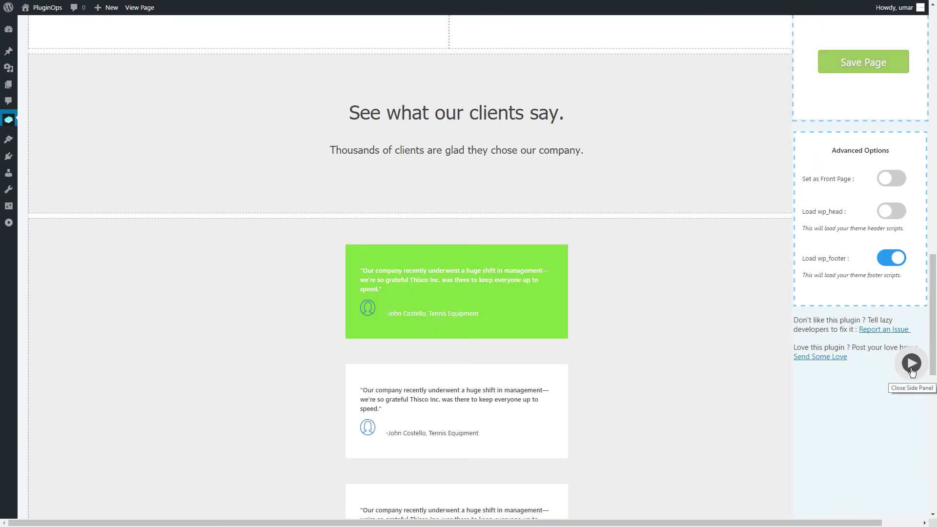
left_click(868, 68)
left_click(910, 368)
left_click(911, 363)
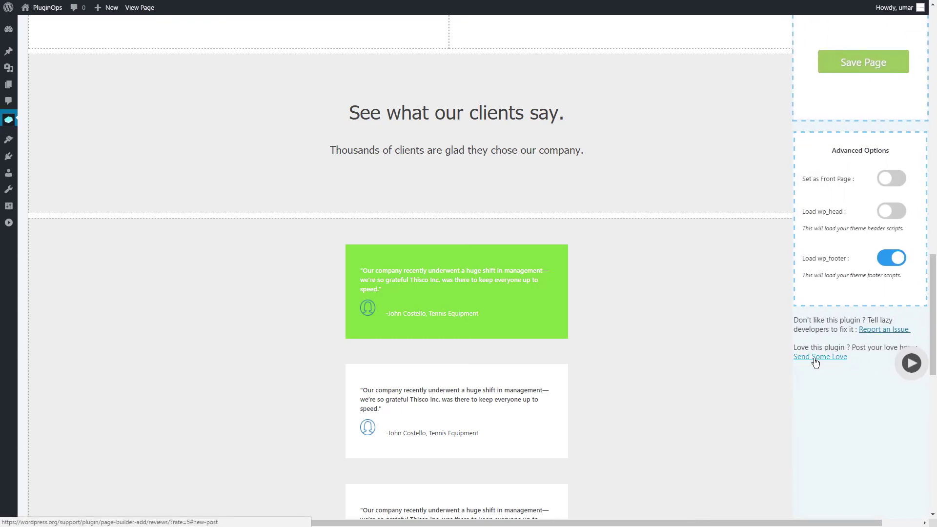
left_click(911, 364)
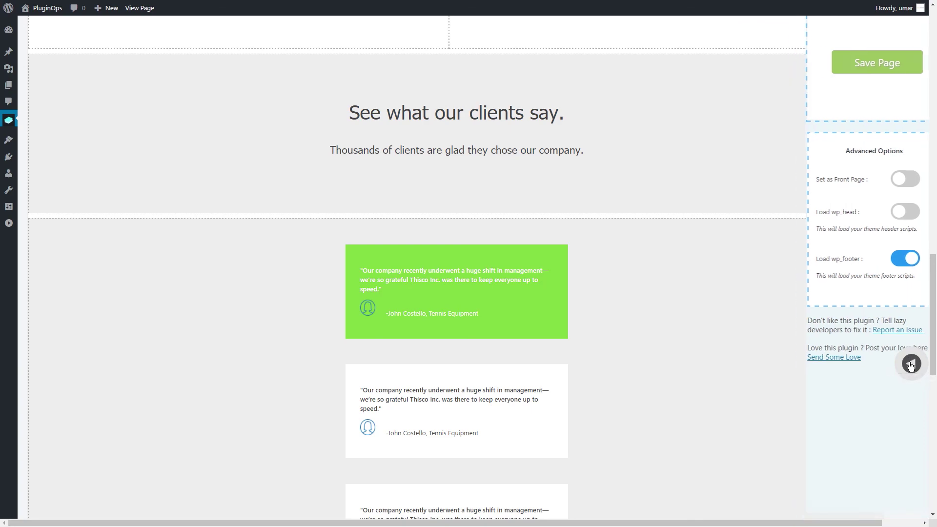